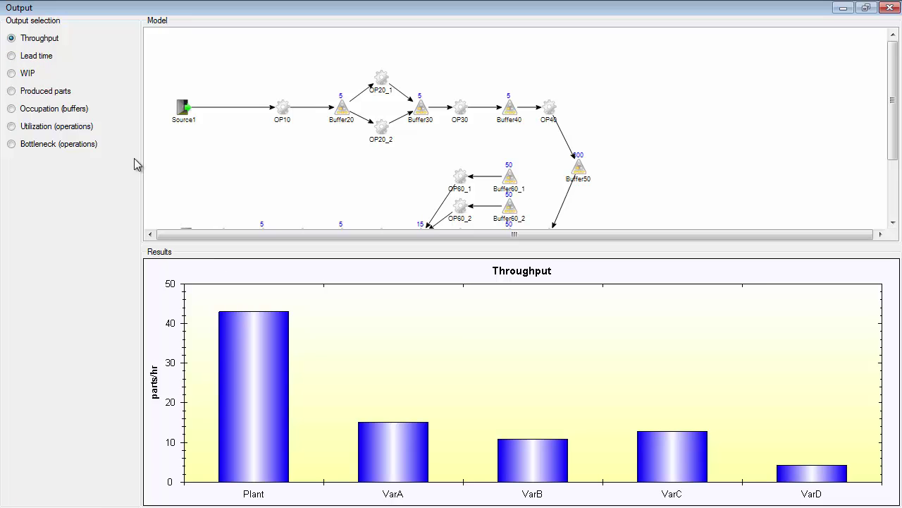
Review the lead time and WIP charts for the plant and its variants, enlarging the model pane to show the whole line
{"action": "left_click", "coordinate": [34, 56]}
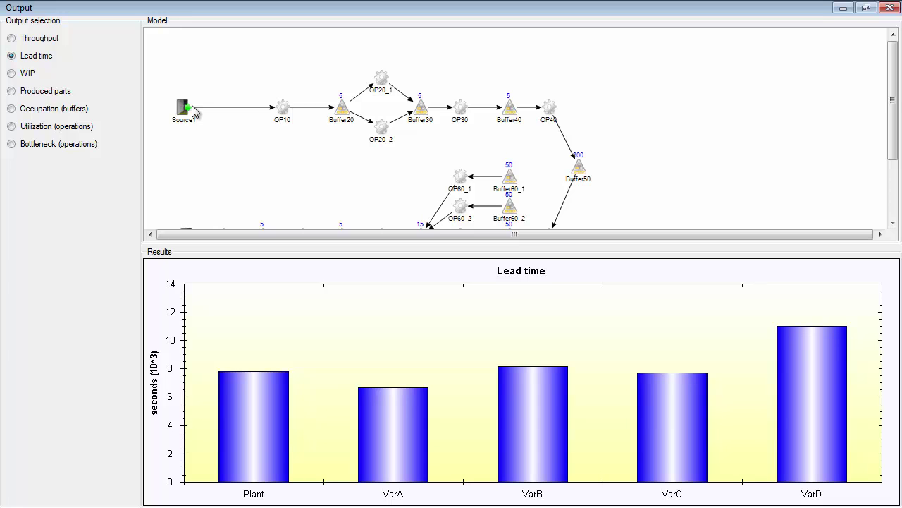
{"action": "left_click_drag", "start_coordinate": [894, 95], "coordinate": [894, 152]}
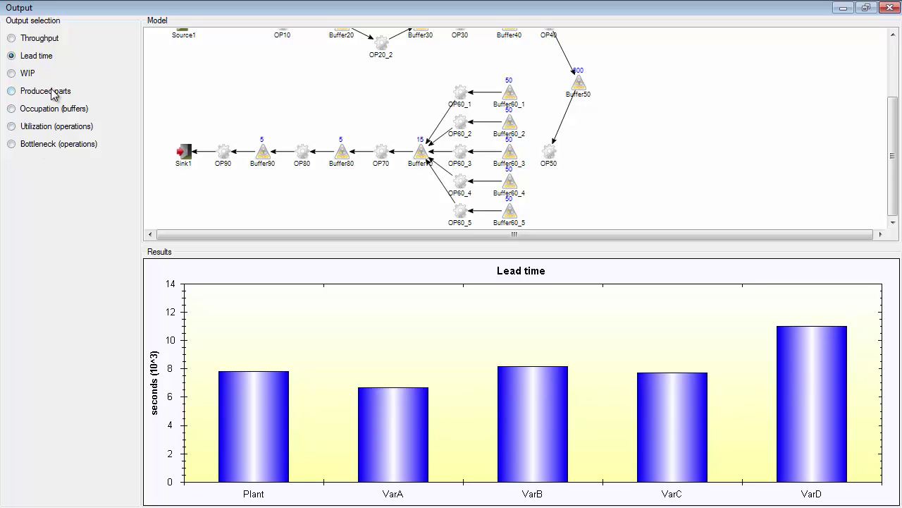
{"action": "left_click", "coordinate": [23, 76]}
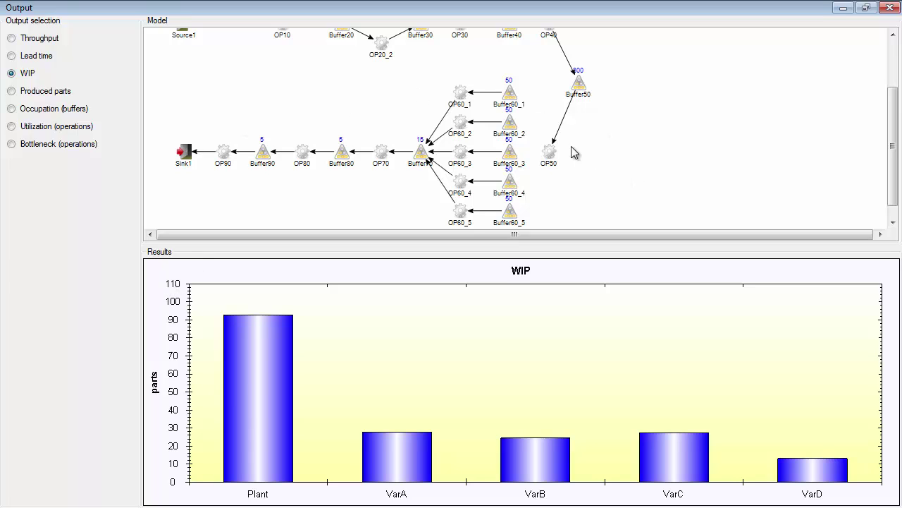
{"action": "scroll", "coordinate": [423, 113], "scroll_direction": "up", "scroll_amount": 3}
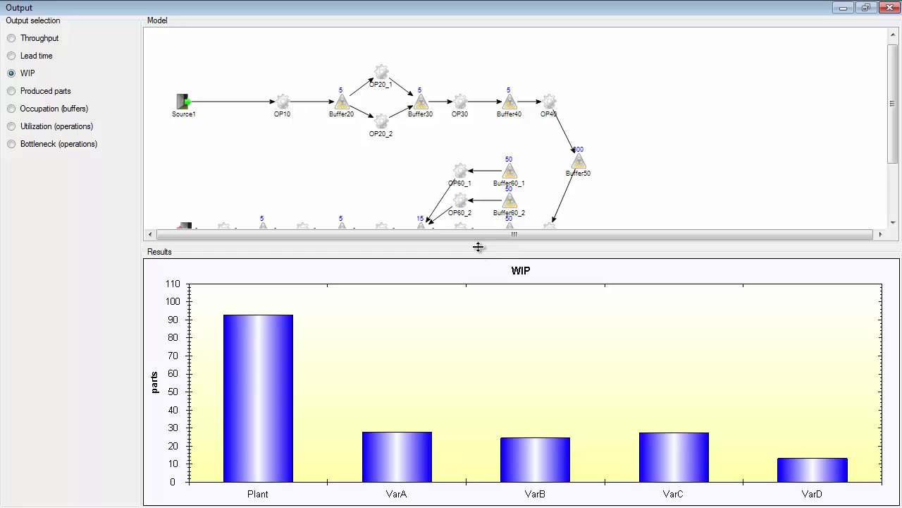
{"action": "left_click_drag", "start_coordinate": [477, 246], "coordinate": [472, 367]}
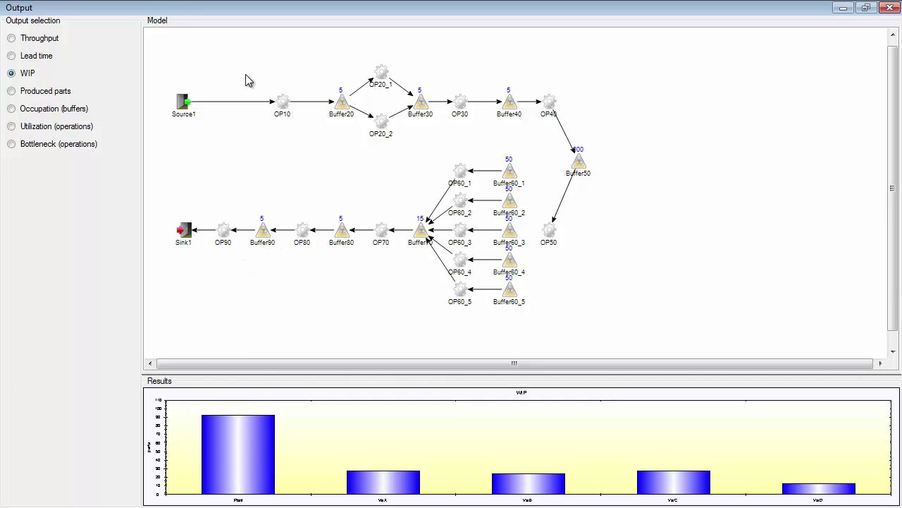
Review the produced parts chart at a larger size and the buffer occupation chart, with the model pane re-enlarged
{"action": "left_click", "coordinate": [51, 93]}
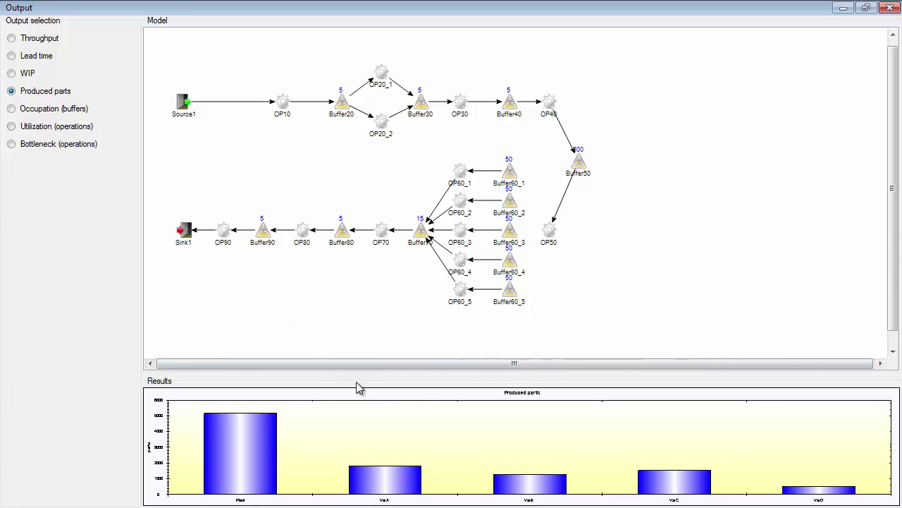
{"action": "left_click_drag", "start_coordinate": [360, 381], "coordinate": [387, 175]}
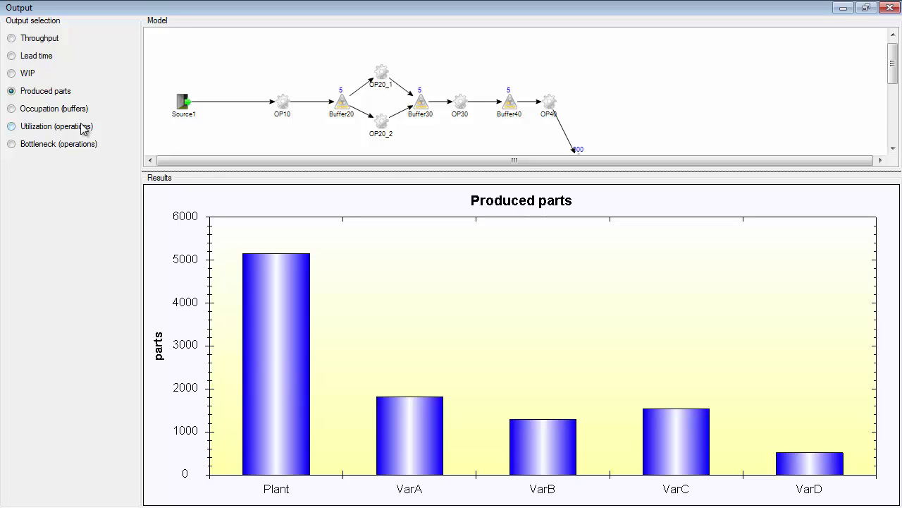
{"action": "left_click", "coordinate": [43, 114]}
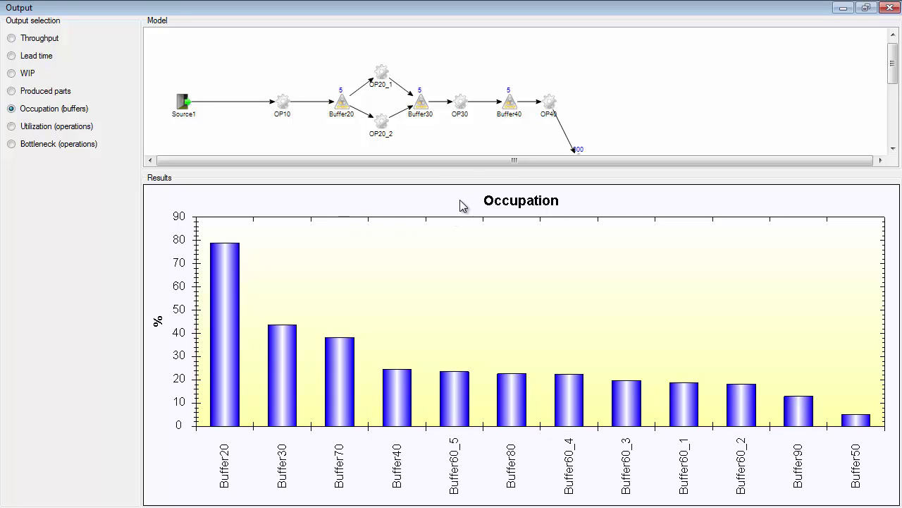
{"action": "left_click_drag", "start_coordinate": [466, 170], "coordinate": [439, 349]}
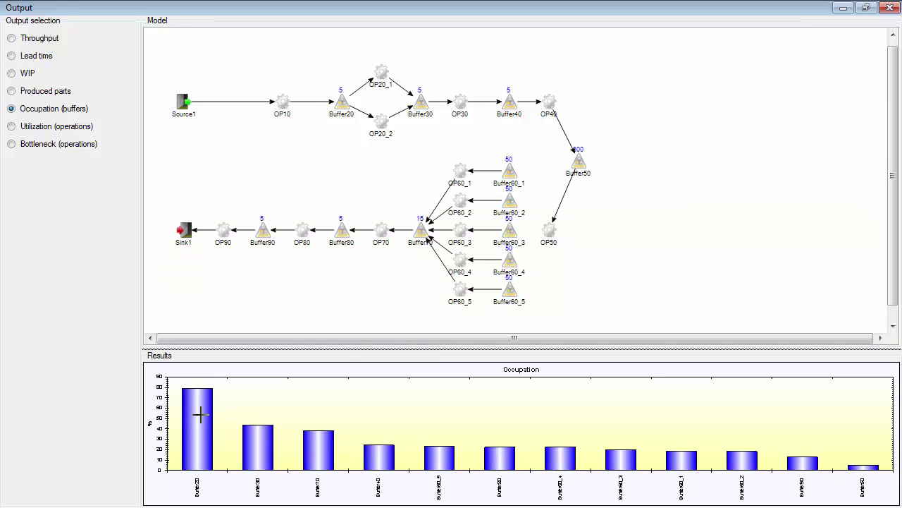
Look at the detailed results table for Buffer20, then return to the buffer occupation chart
{"action": "double_click", "coordinate": [346, 107]}
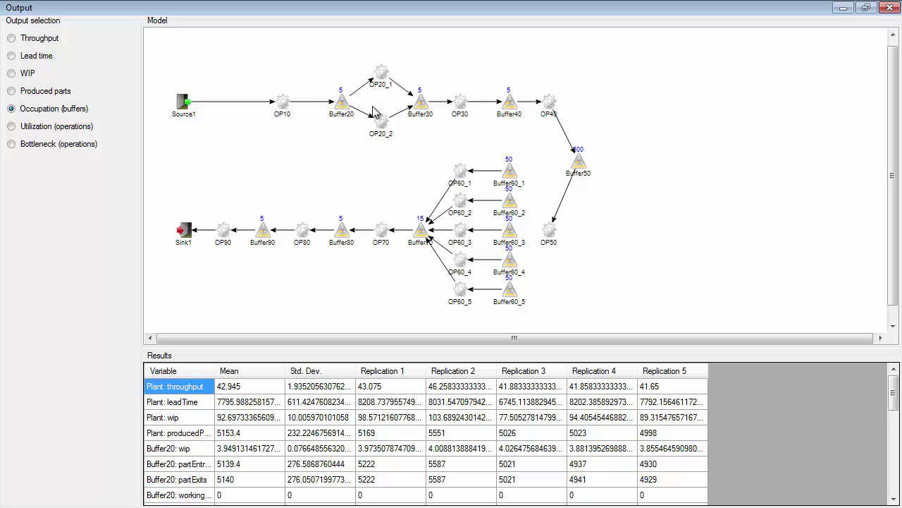
{"action": "left_click", "coordinate": [44, 92]}
{"action": "left_click", "coordinate": [32, 109]}
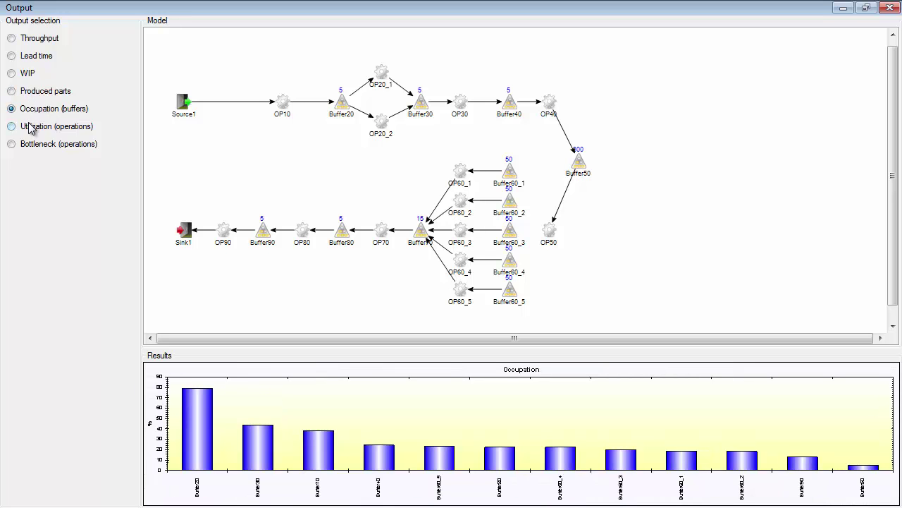
Review the operations' utilization chart at full size and the bottleneck chart, then bring the whole model back into view
{"action": "left_click", "coordinate": [26, 128]}
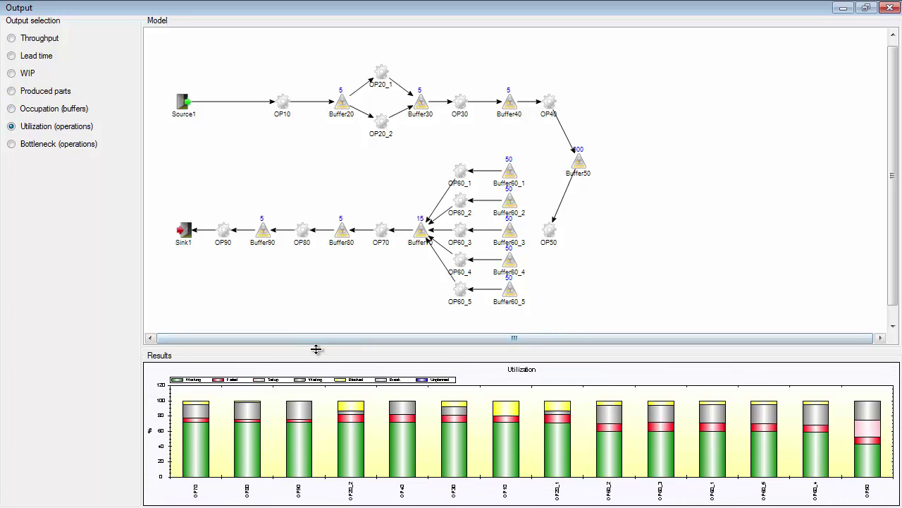
{"action": "left_click_drag", "start_coordinate": [314, 347], "coordinate": [358, 80]}
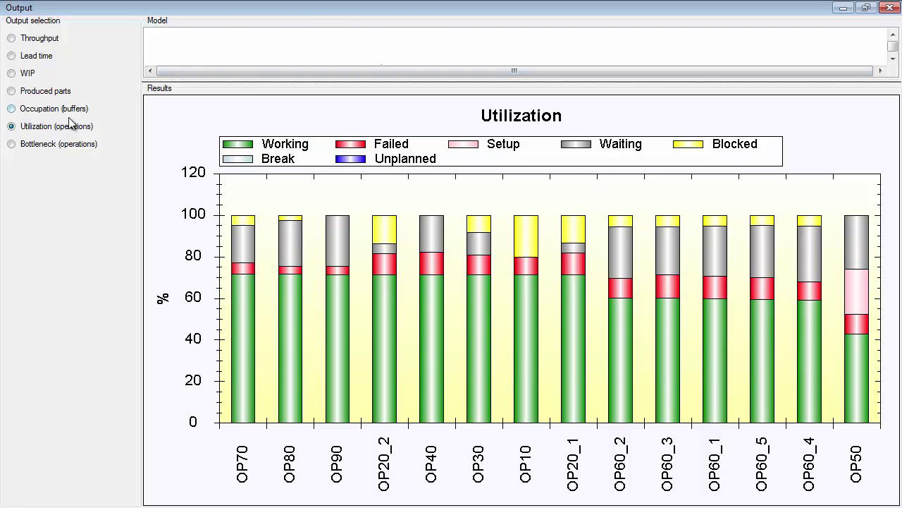
{"action": "left_click", "coordinate": [12, 144]}
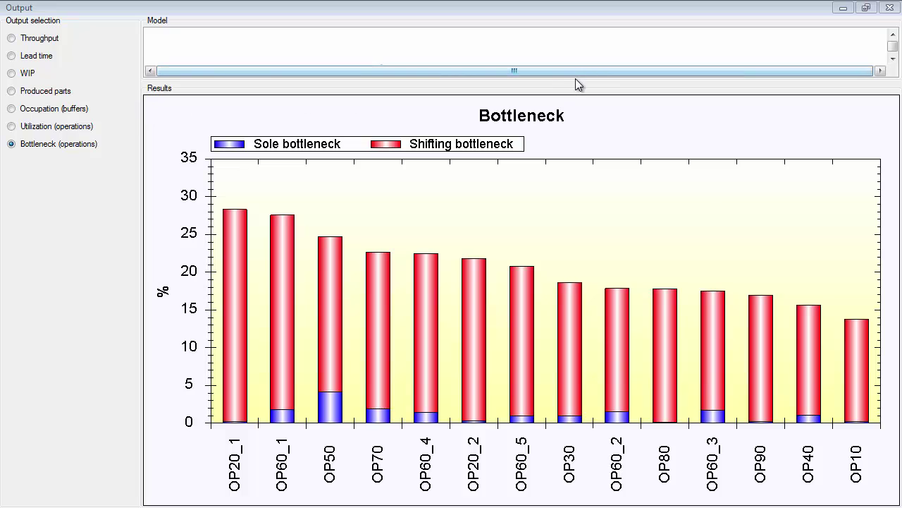
{"action": "left_click_drag", "start_coordinate": [576, 83], "coordinate": [596, 392]}
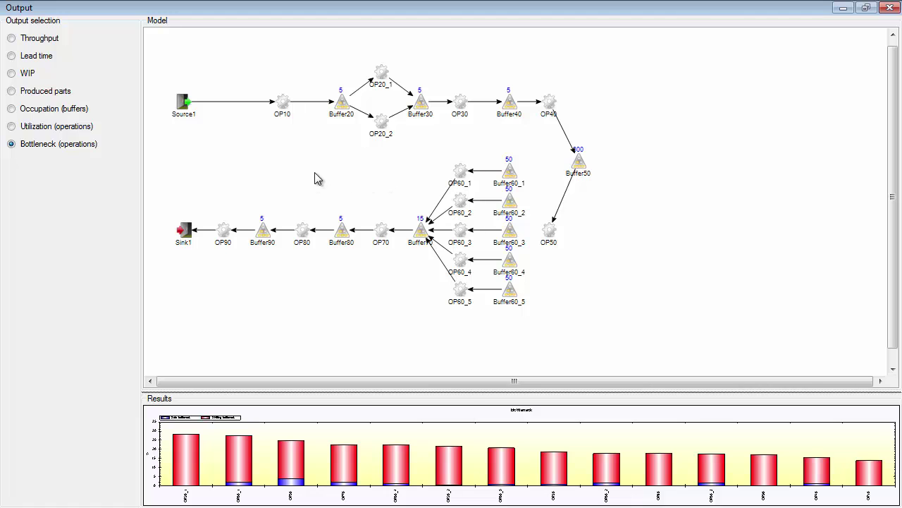
Show Sink1's detailed results in an enlarged table and compare the plant throughput of the individual replications
{"action": "left_click", "coordinate": [190, 239]}
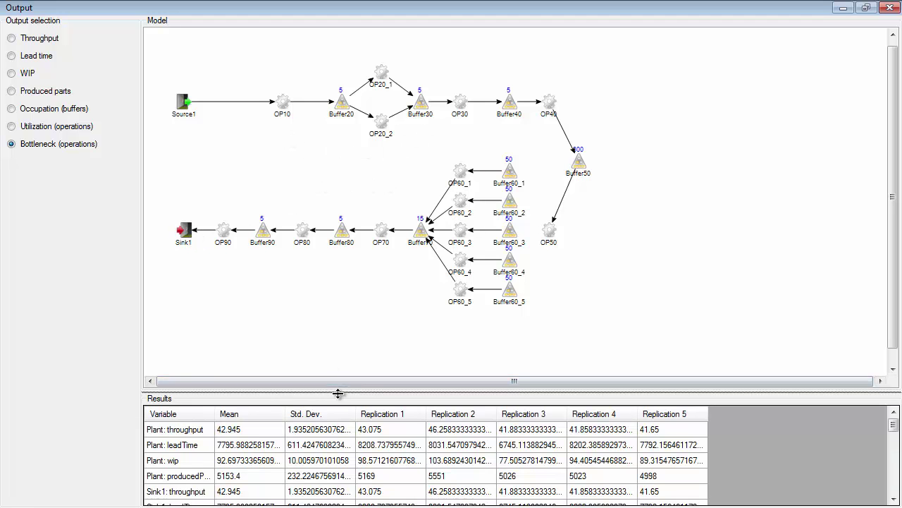
{"action": "left_click_drag", "start_coordinate": [339, 393], "coordinate": [377, 209]}
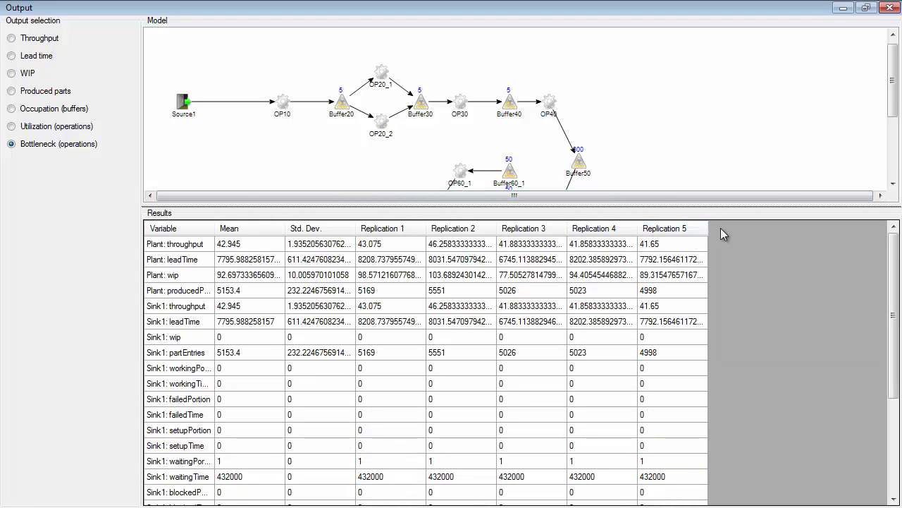
{"action": "left_click", "coordinate": [666, 244]}
{"action": "left_click", "coordinate": [574, 245]}
{"action": "left_click", "coordinate": [560, 245]}
{"action": "left_click", "coordinate": [469, 245]}
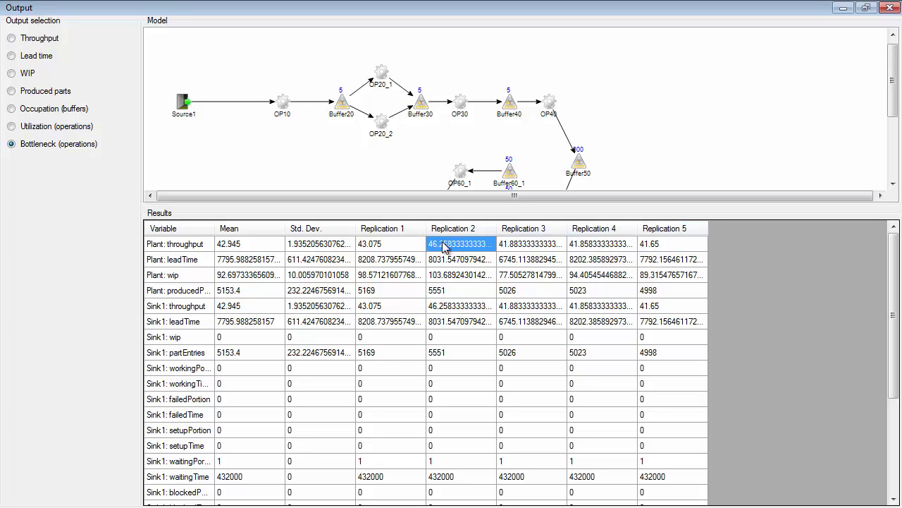
{"action": "left_click", "coordinate": [417, 245]}
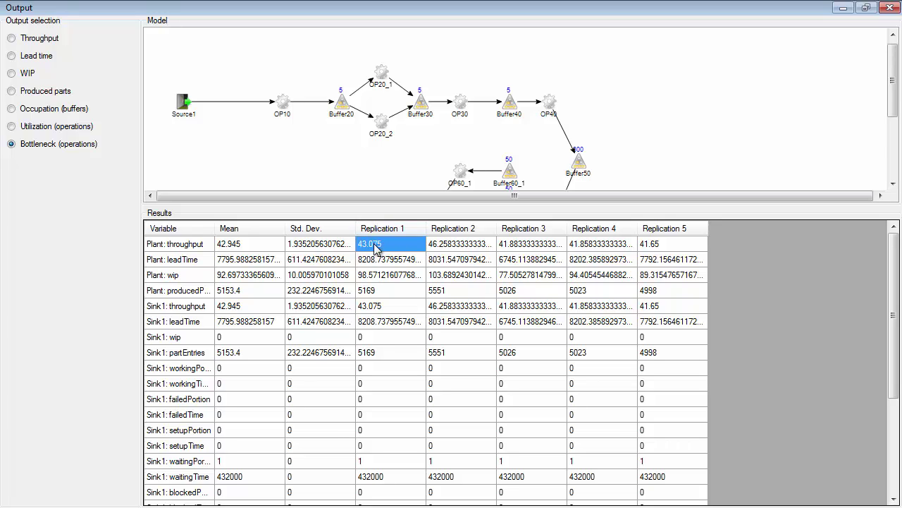
Examine the mean, standard deviation and replication values for plant throughput, and the mean and standard deviation for plant lead time
{"action": "left_click", "coordinate": [240, 244]}
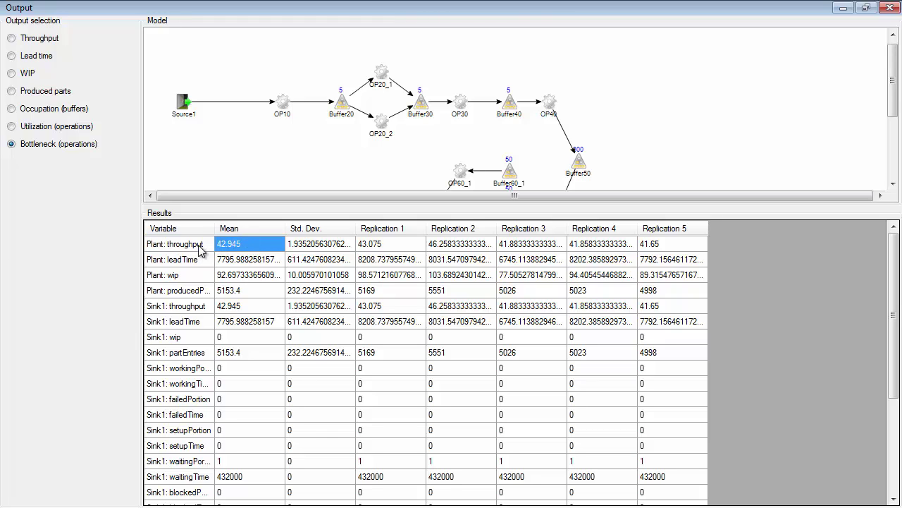
{"action": "left_click", "coordinate": [321, 244]}
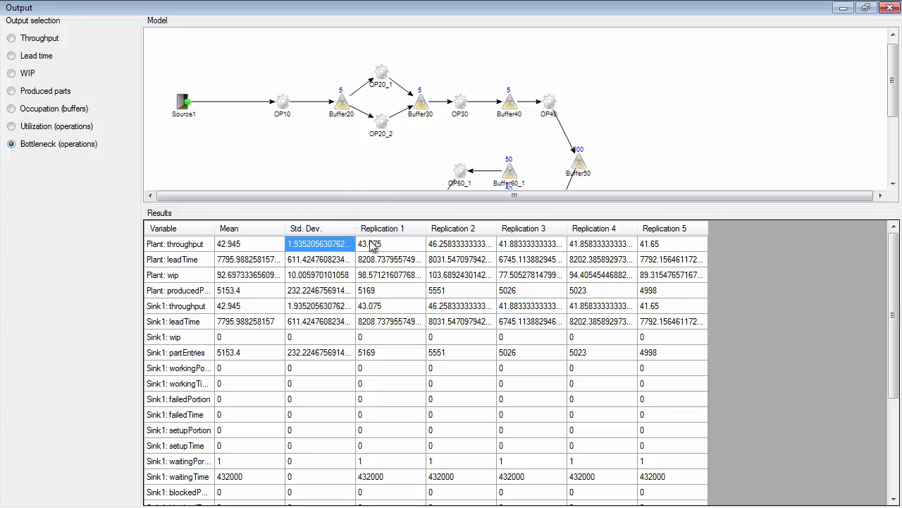
{"action": "left_click", "coordinate": [395, 244]}
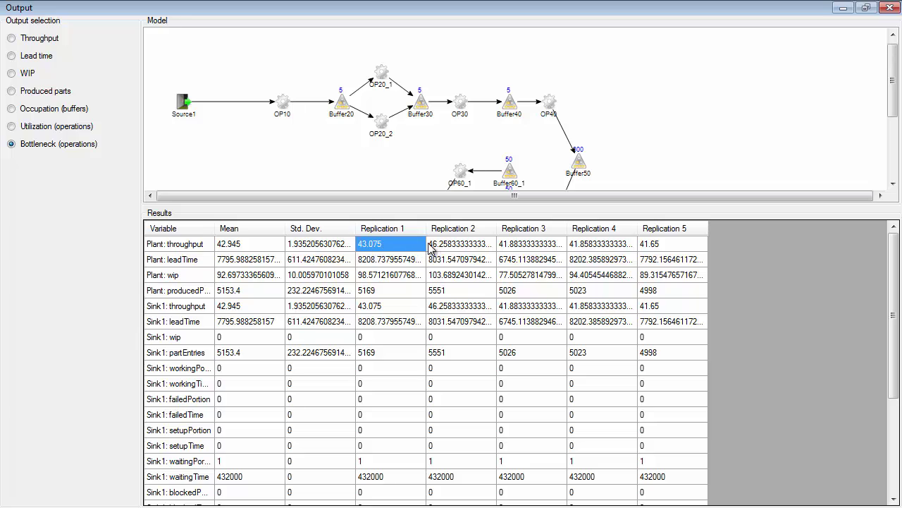
{"action": "left_click", "coordinate": [450, 246]}
{"action": "left_click", "coordinate": [532, 249]}
{"action": "left_click", "coordinate": [594, 248]}
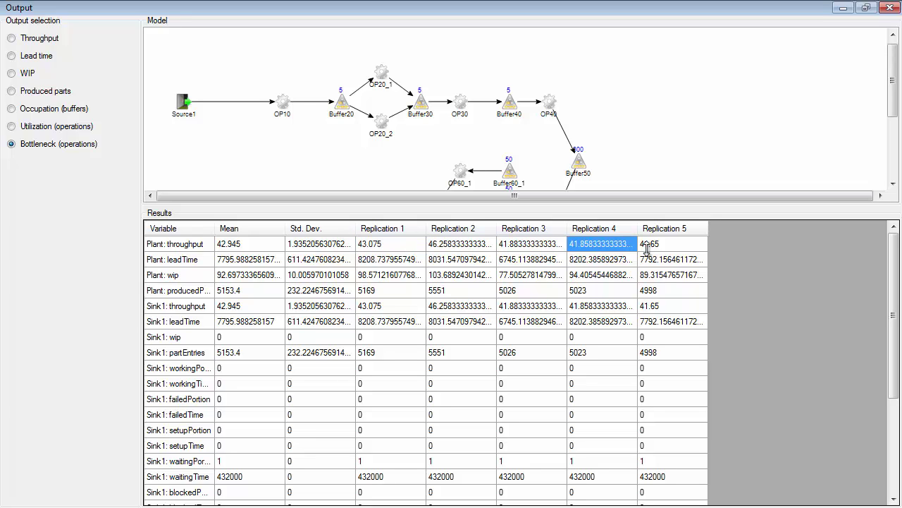
{"action": "left_click", "coordinate": [668, 248]}
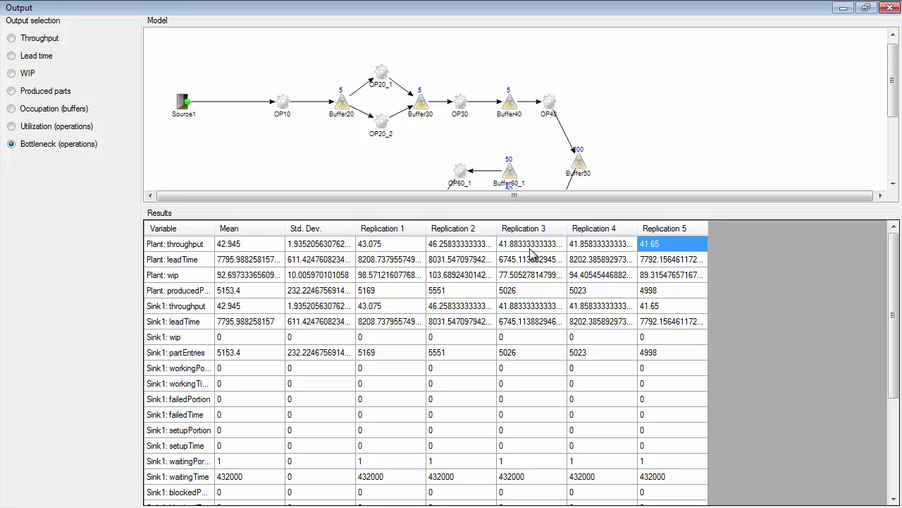
{"action": "left_click", "coordinate": [205, 262]}
{"action": "left_click", "coordinate": [279, 262]}
{"action": "left_click", "coordinate": [352, 263]}
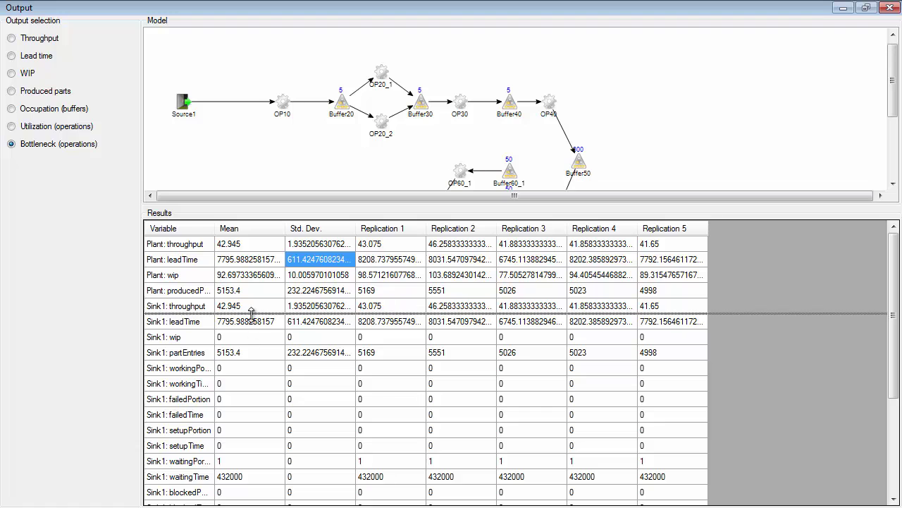
Look through all the Sink1 variables in the results table, including its waiting time and working time
{"action": "scroll", "coordinate": [246, 337], "scroll_direction": "down", "scroll_amount": 1}
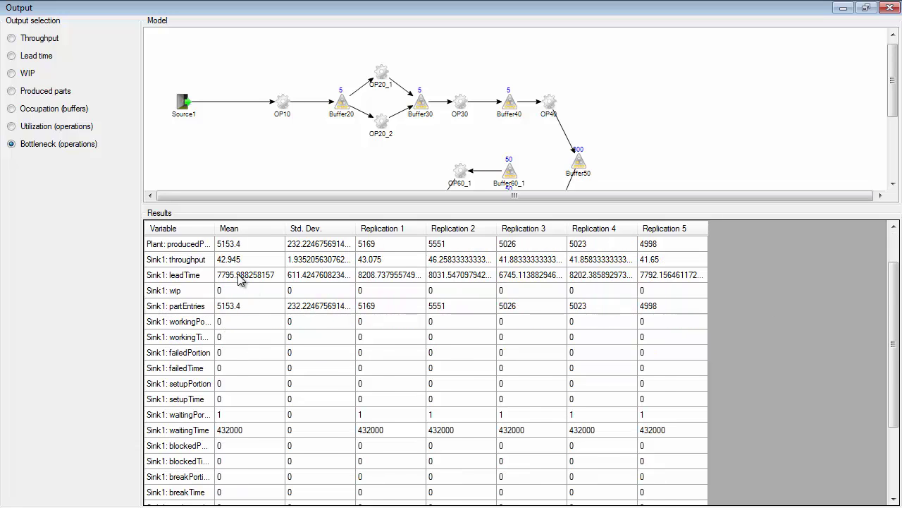
{"action": "scroll", "coordinate": [243, 285], "scroll_direction": "down", "scroll_amount": 3}
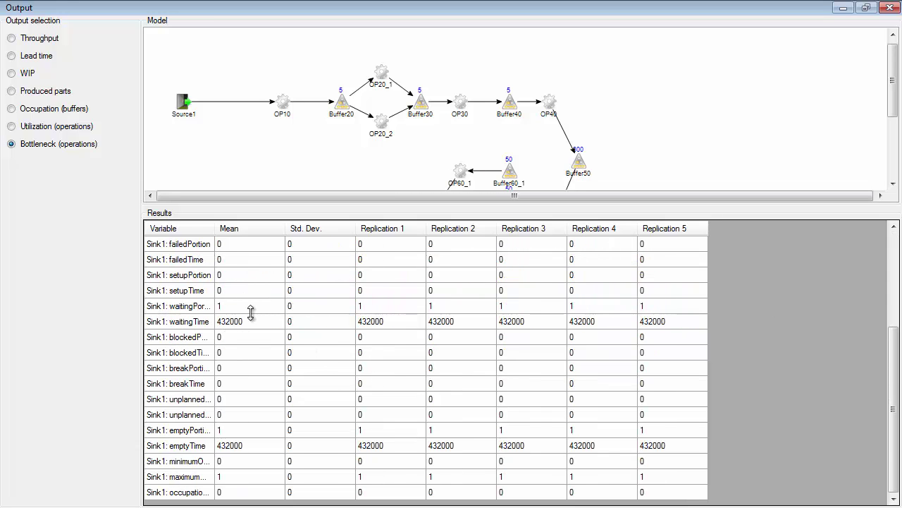
{"action": "scroll", "coordinate": [259, 323], "scroll_direction": "up", "scroll_amount": 5}
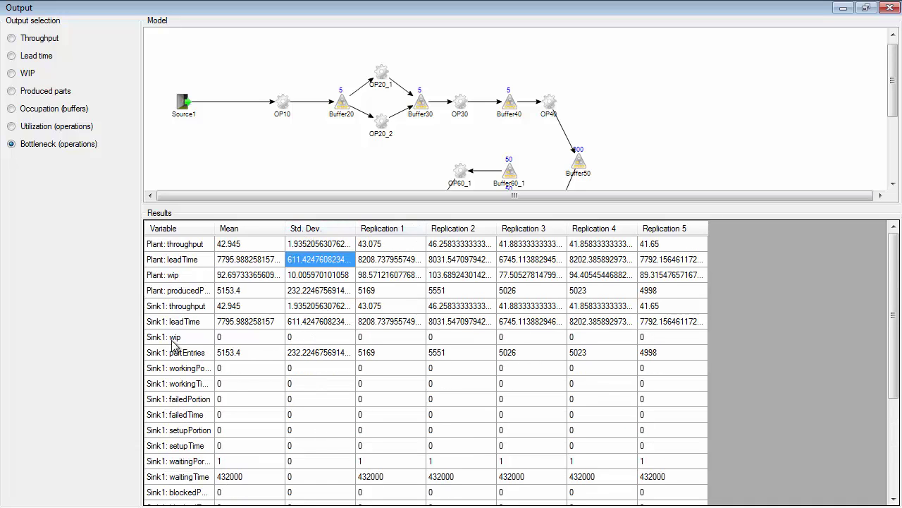
{"action": "scroll", "coordinate": [189, 344], "scroll_direction": "down", "scroll_amount": 2}
{"action": "scroll", "coordinate": [189, 344], "scroll_direction": "down", "scroll_amount": 2}
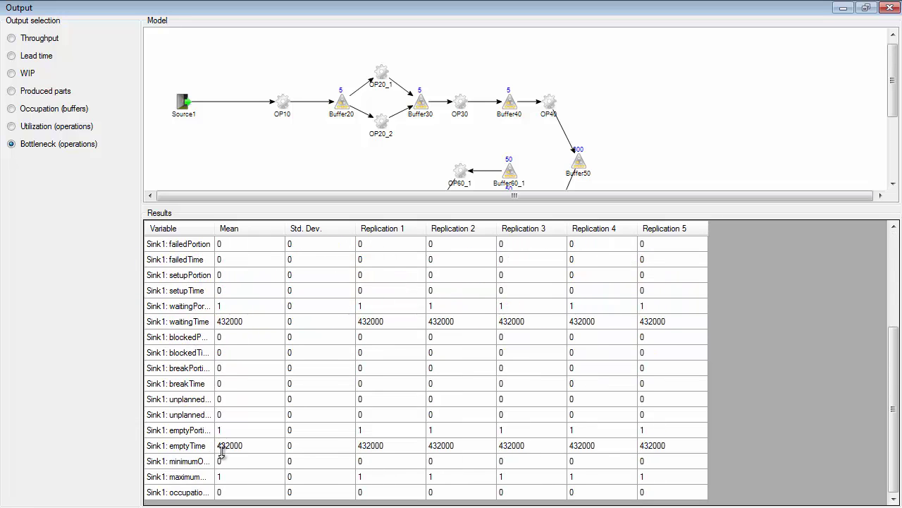
{"action": "scroll", "coordinate": [242, 357], "scroll_direction": "up", "scroll_amount": 3}
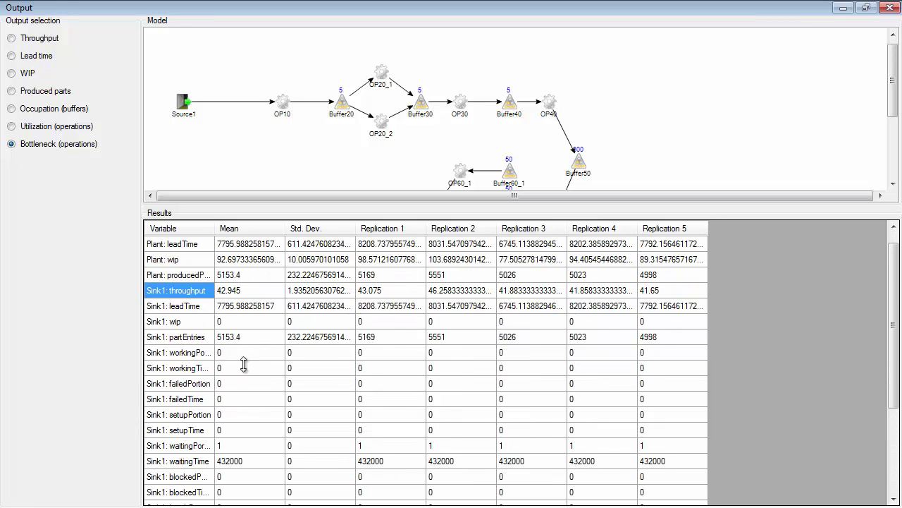
{"action": "left_click", "coordinate": [248, 461]}
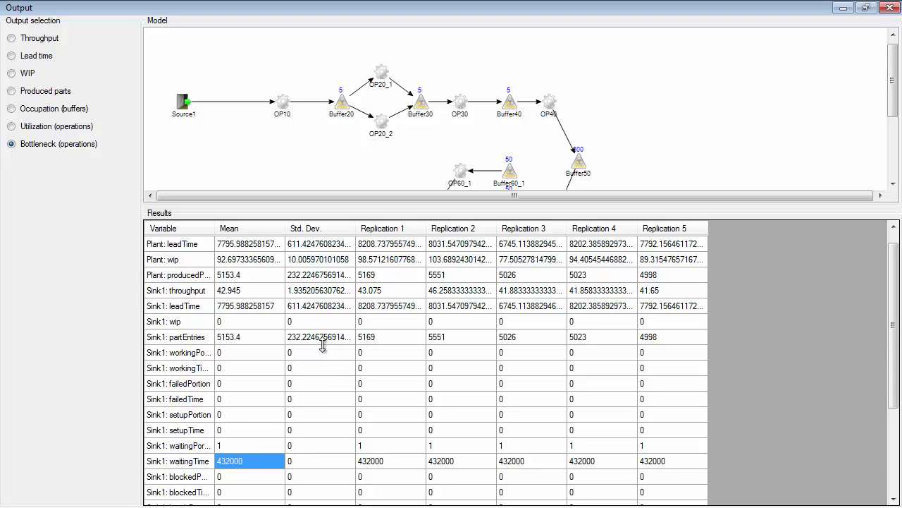
{"action": "left_click", "coordinate": [227, 368]}
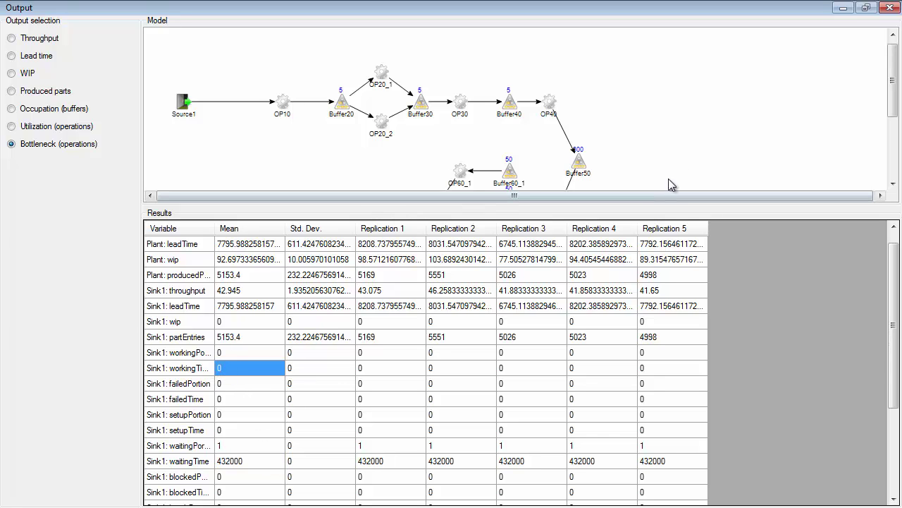
Show operation OP30's detailed results and widen the Variable column to fit the full variable names
{"action": "scroll", "coordinate": [739, 134], "scroll_direction": "down", "scroll_amount": 2}
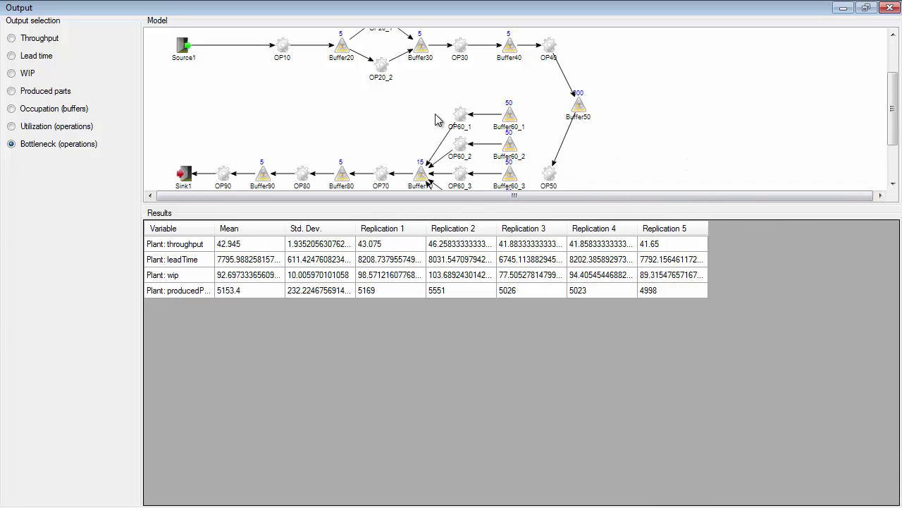
{"action": "left_click", "coordinate": [456, 47]}
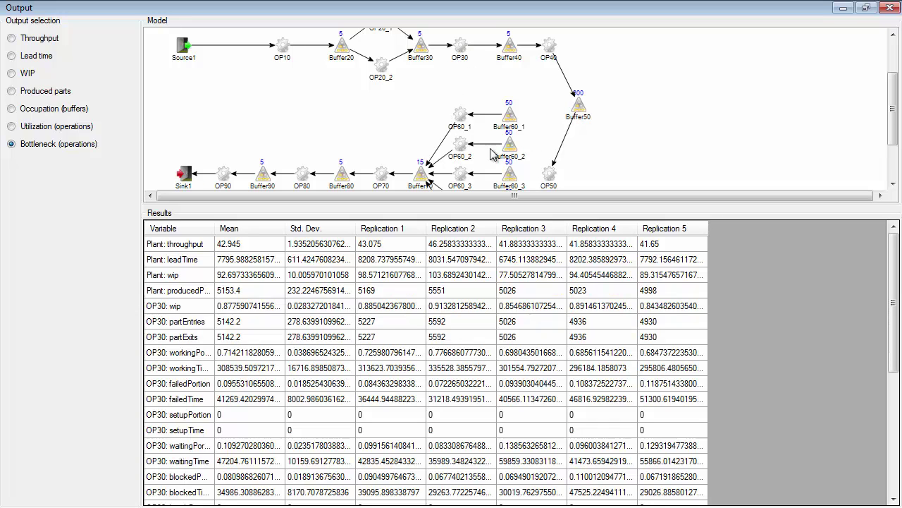
{"action": "left_click_drag", "start_coordinate": [216, 233], "coordinate": [756, 282]}
{"action": "left_click", "coordinate": [204, 305]}
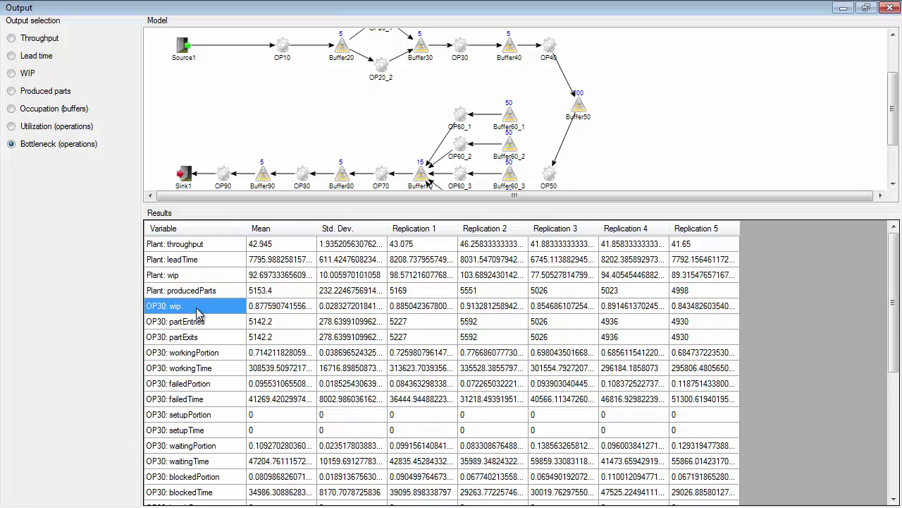
Examine OP30's results, focusing on the means of its working portion, working time, failed portion and failed time, and look through the remaining variables
{"action": "scroll", "coordinate": [204, 317], "scroll_direction": "down", "scroll_amount": 2}
{"action": "scroll", "coordinate": [206, 316], "scroll_direction": "up", "scroll_amount": 1}
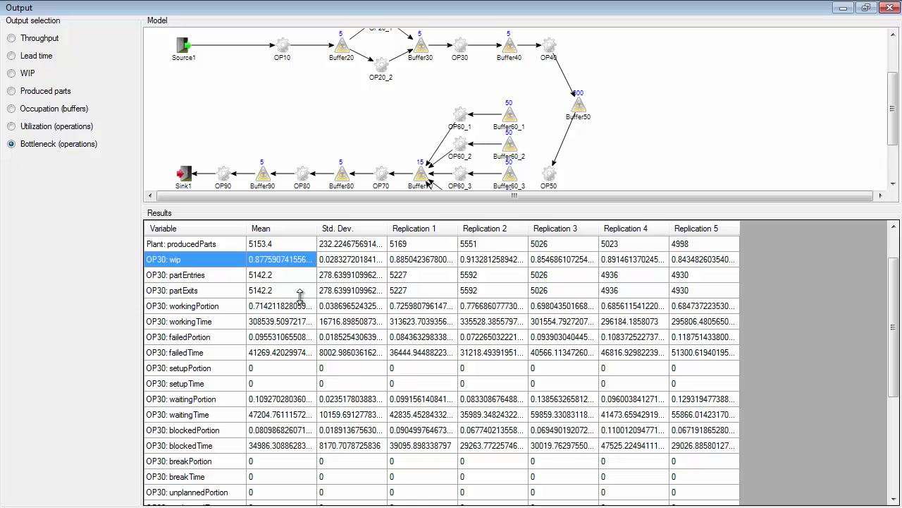
{"action": "left_click", "coordinate": [268, 310]}
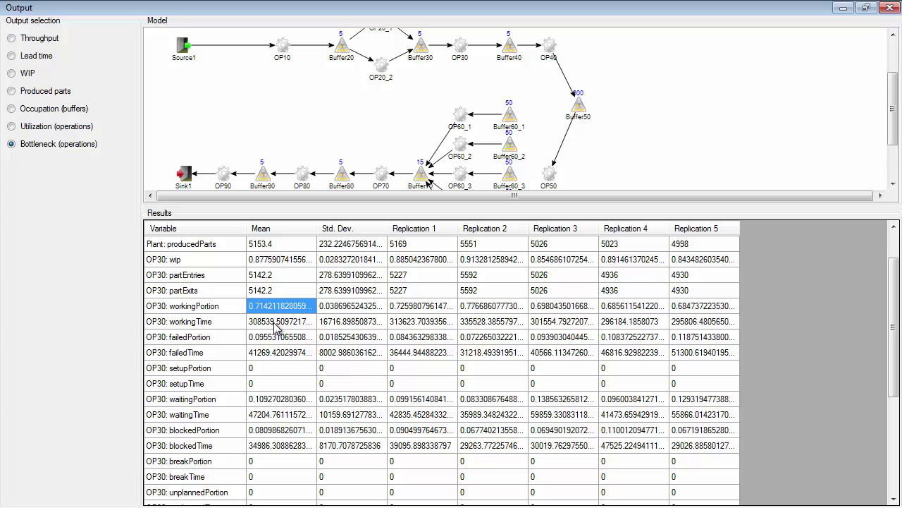
{"action": "left_click", "coordinate": [282, 323]}
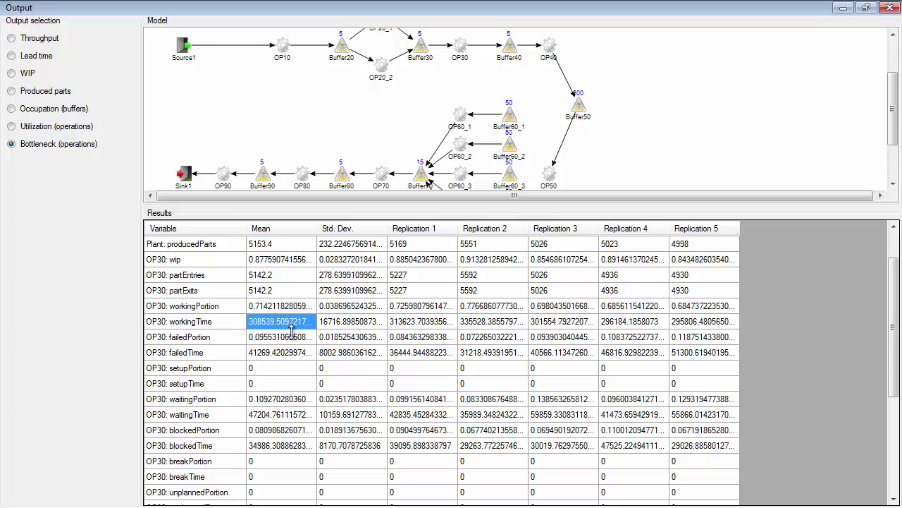
{"action": "left_click", "coordinate": [283, 338]}
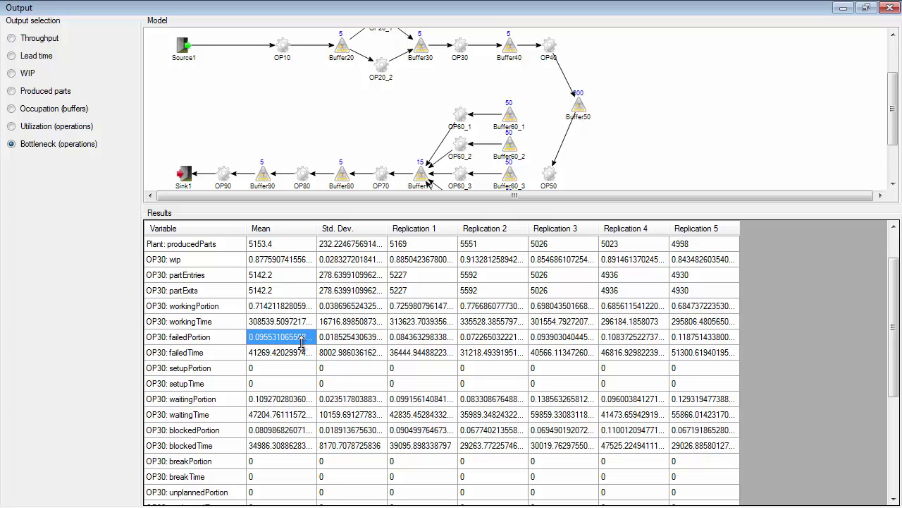
{"action": "left_click", "coordinate": [292, 357]}
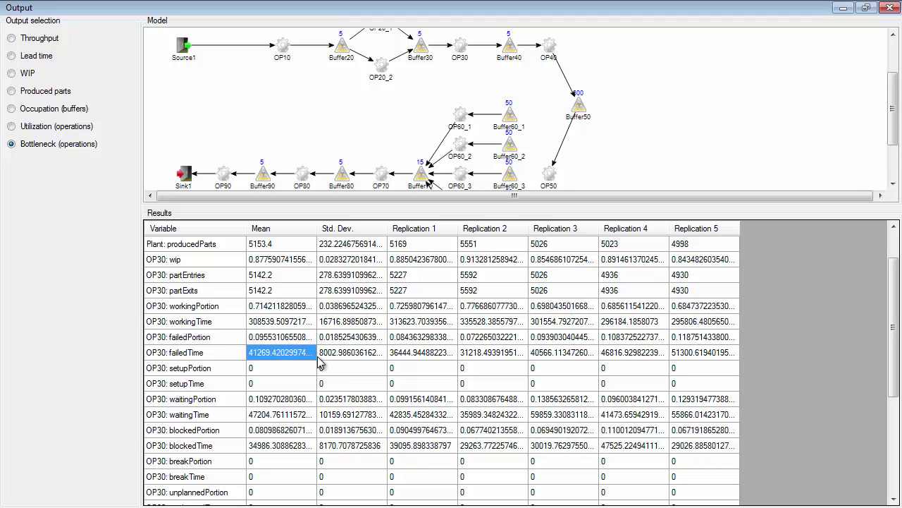
{"action": "scroll", "coordinate": [314, 359], "scroll_direction": "down", "scroll_amount": 4}
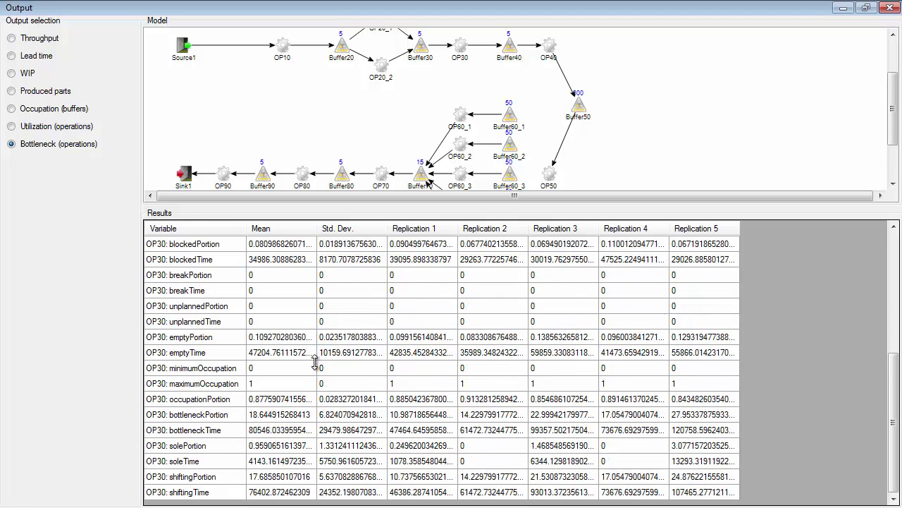
{"action": "scroll", "coordinate": [328, 344], "scroll_direction": "up", "scroll_amount": 4}
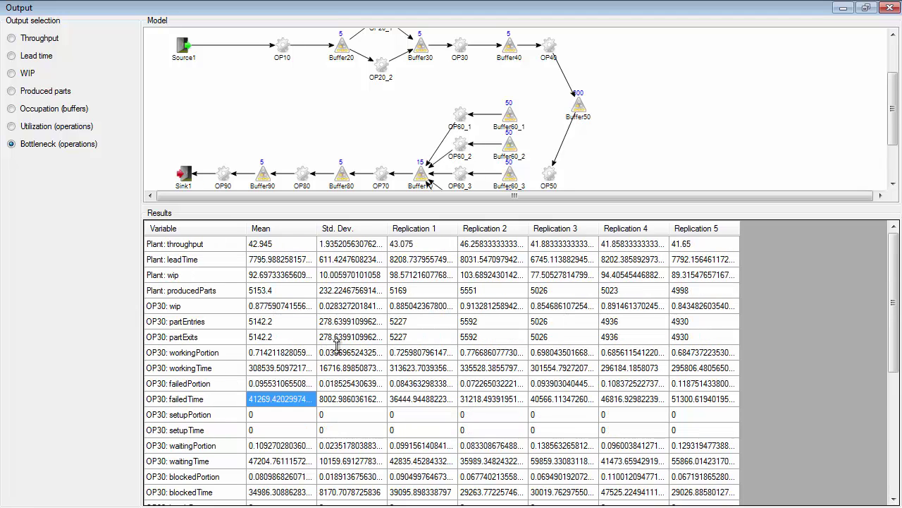
Sort OP30's results alphabetically by variable name and compare the blockedPortion values across Replications 1 to 5
{"action": "left_click", "coordinate": [417, 230]}
{"action": "left_click", "coordinate": [211, 229]}
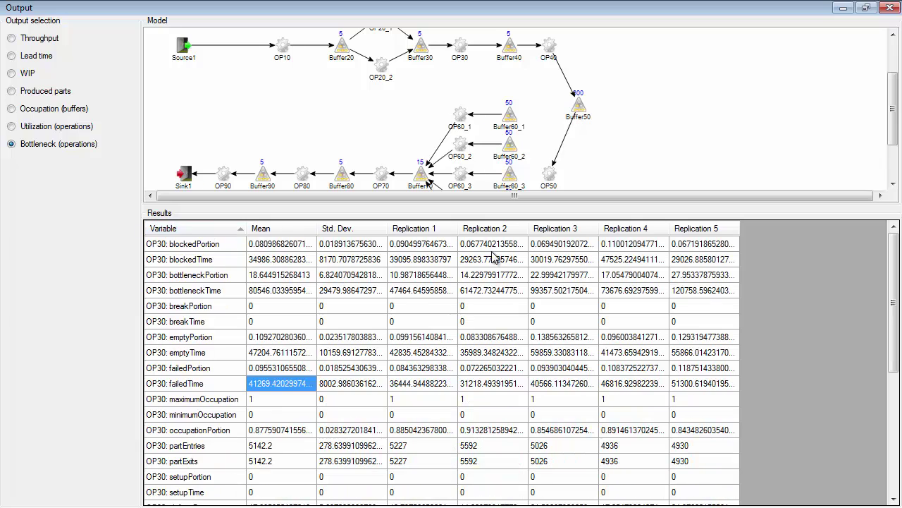
{"action": "left_click_drag", "start_coordinate": [427, 247], "coordinate": [712, 247]}
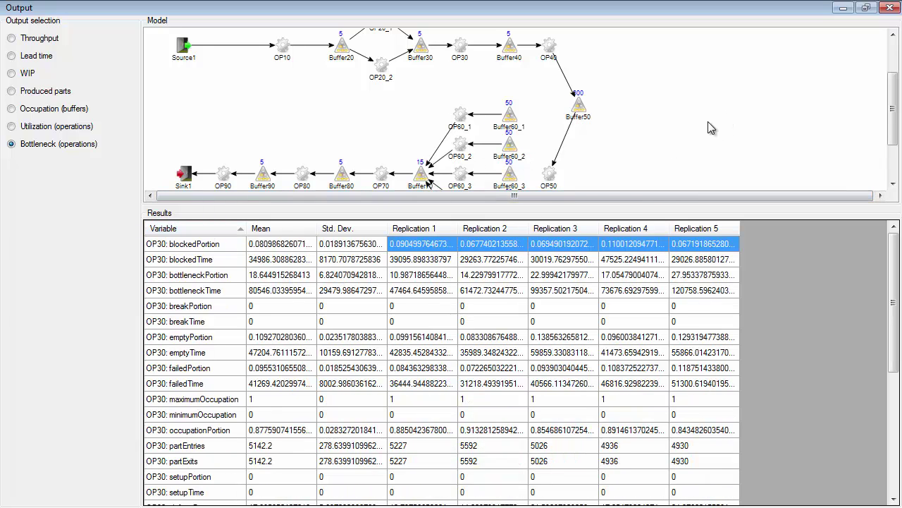
Show only the plant-level results without any object selected, and examine all the plant variables, including lead time
{"action": "left_click", "coordinate": [657, 136]}
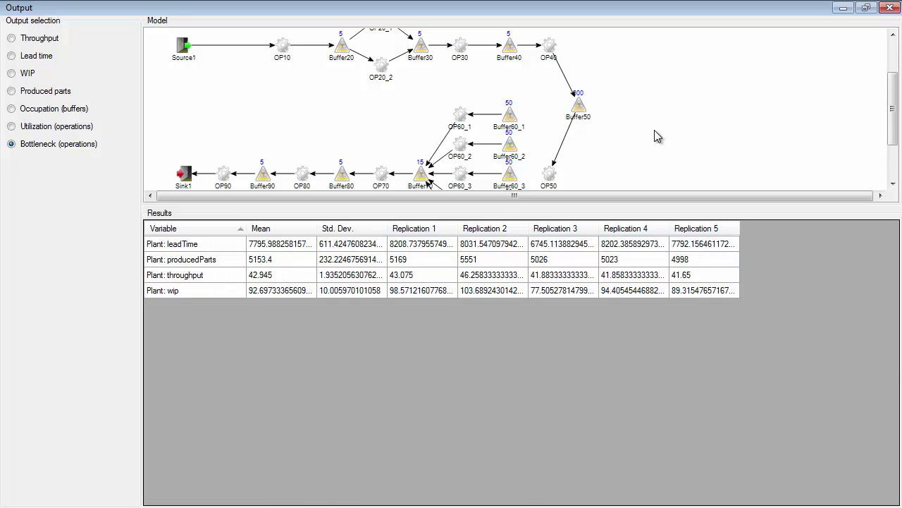
{"action": "left_click_drag", "start_coordinate": [210, 249], "coordinate": [745, 295]}
{"action": "left_click", "coordinate": [227, 245]}
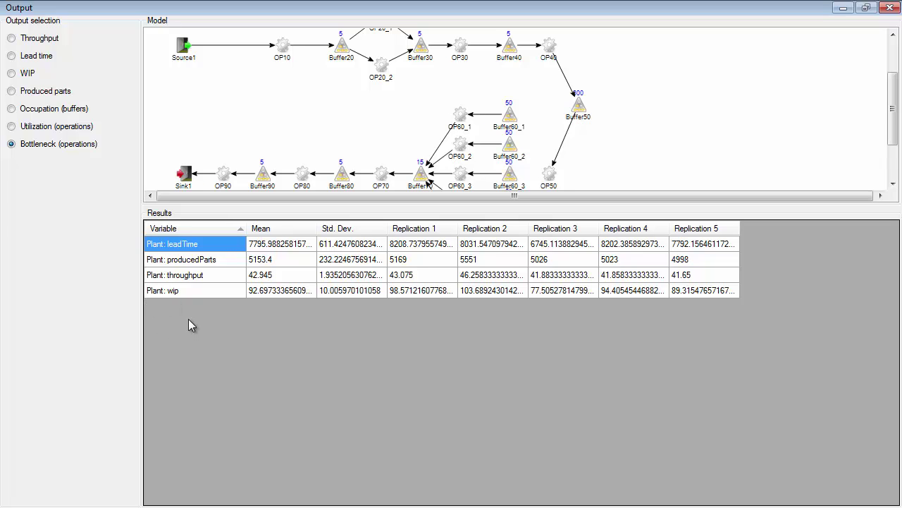
Display the throughput output chart, and replace it with the detailed results table for Source1
{"action": "left_click", "coordinate": [53, 38]}
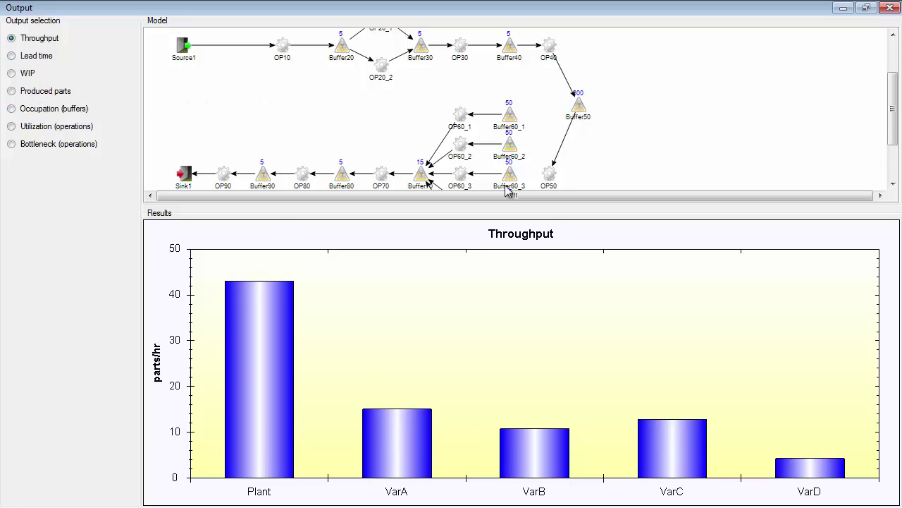
{"action": "left_click", "coordinate": [194, 47]}
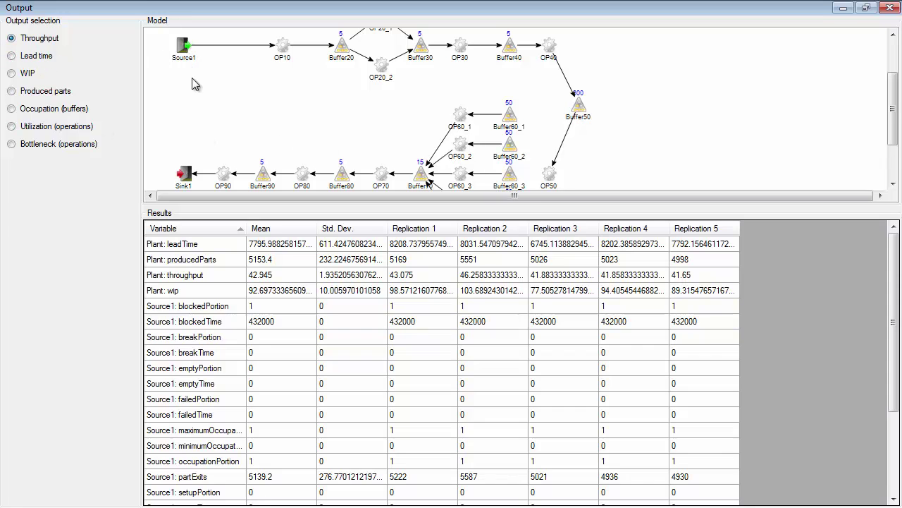
Return to the plant-only results table and examine the plant WIP and the mean plant throughput
{"action": "left_click", "coordinate": [248, 105]}
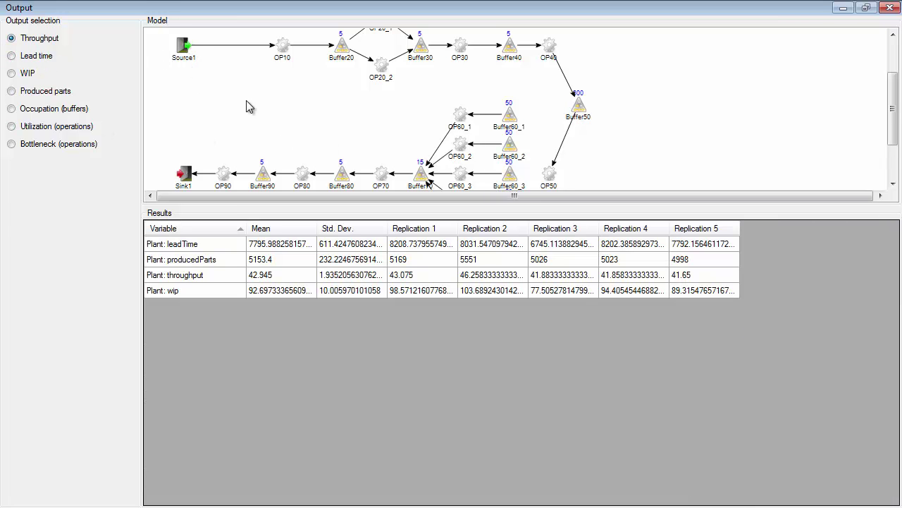
{"action": "left_click", "coordinate": [186, 295]}
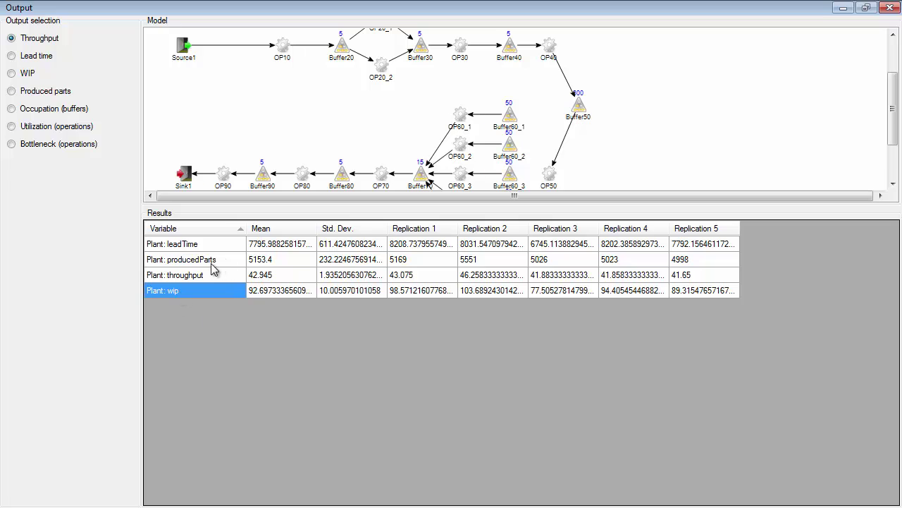
{"action": "left_click_drag", "start_coordinate": [217, 277], "coordinate": [287, 278]}
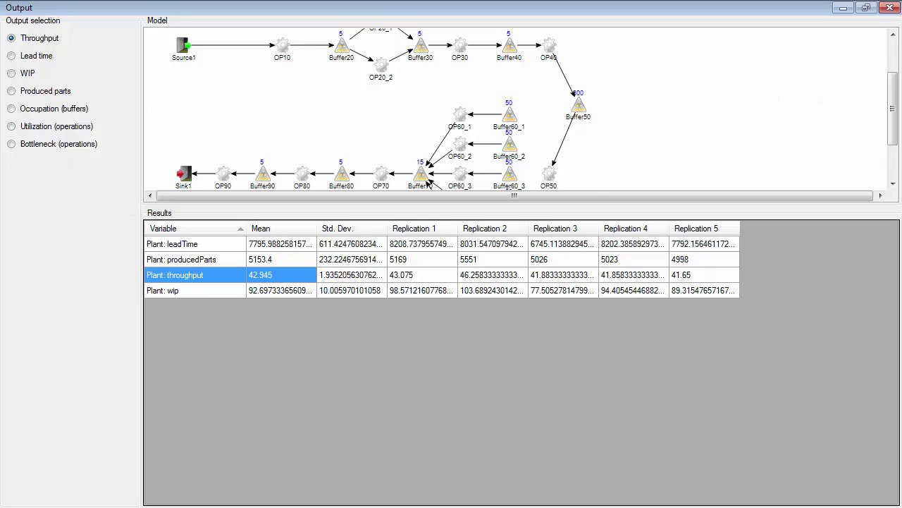
{"action": "mouse_move", "coordinate": [892, 108]}
{"action": "left_mouse_down"}
{"action": "mouse_move", "coordinate": [892, 145]}
{"action": "mouse_move", "coordinate": [892, 102]}
{"action": "left_mouse_up"}
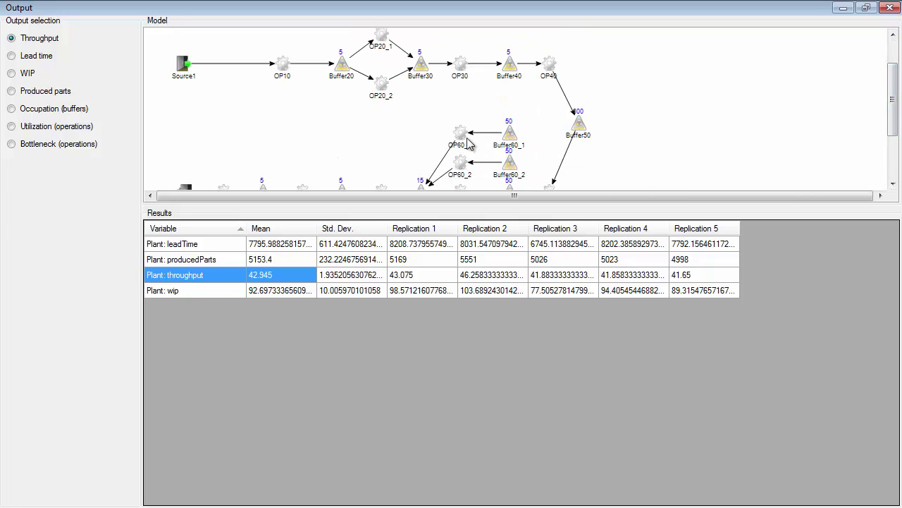